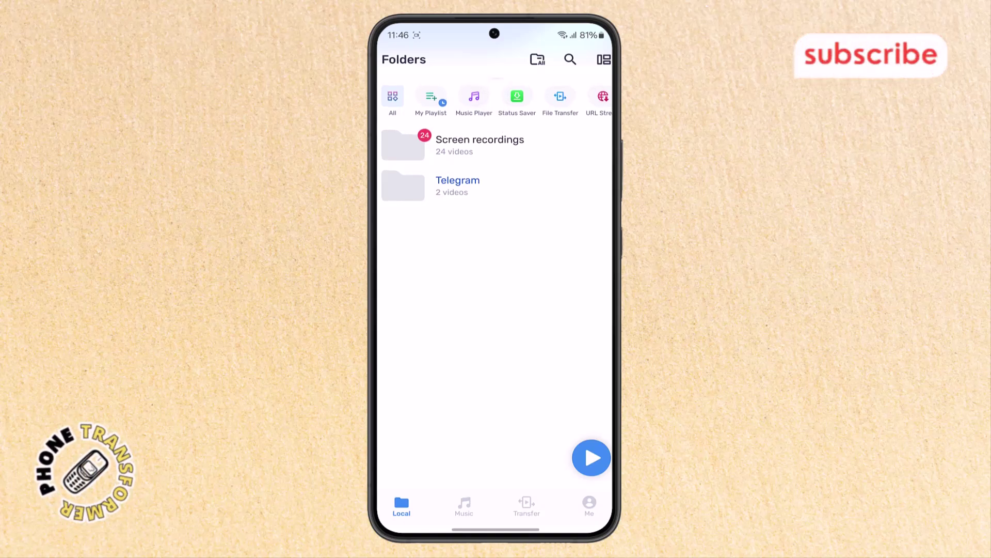
Hide the Telegram folder via its more-actions menu, confirming with Okay.
click(495, 186)
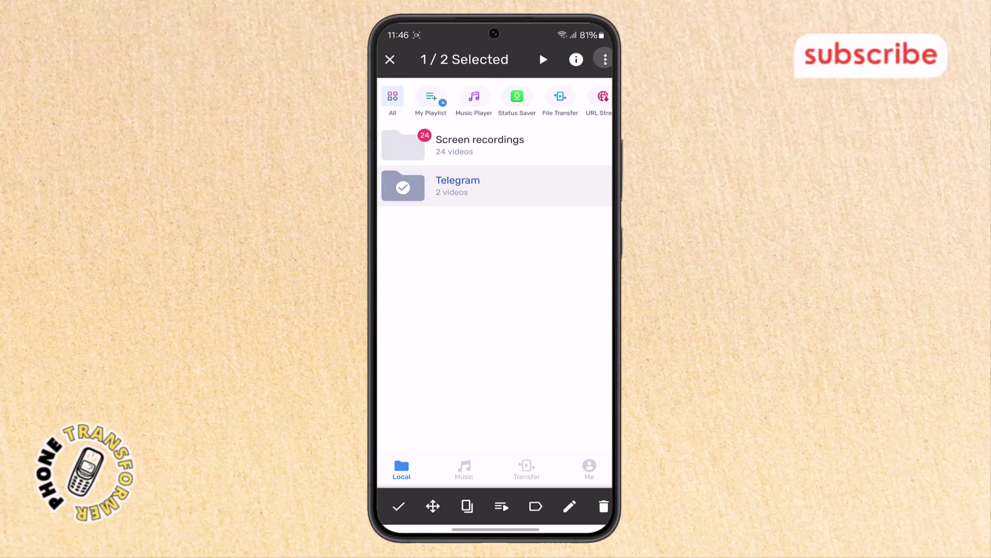
click(604, 60)
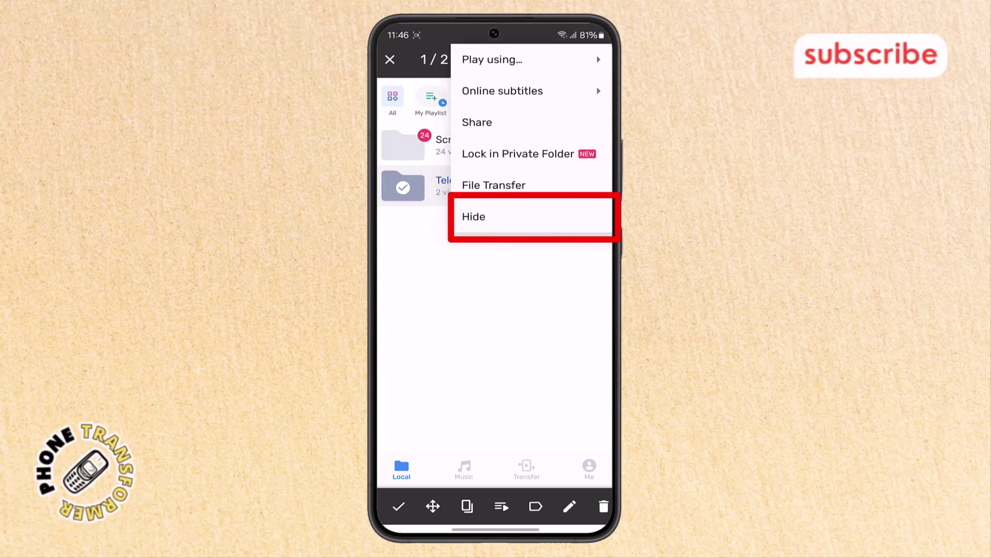
click(473, 216)
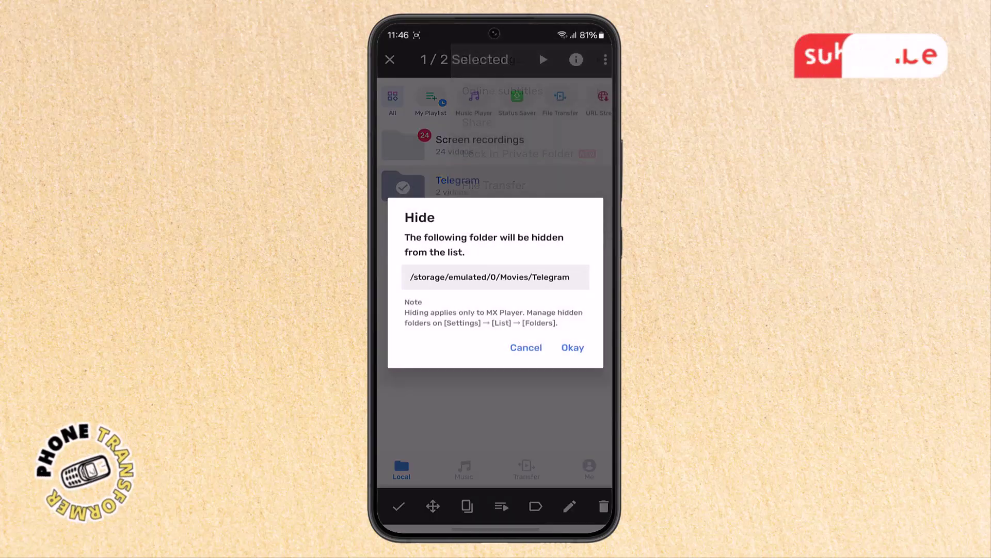
click(570, 348)
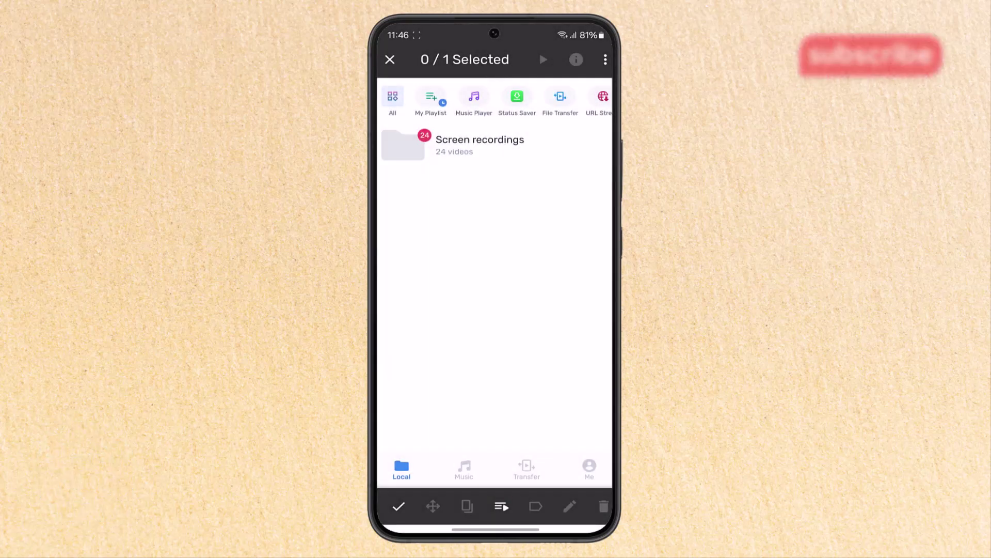
scroll(496, 232, up, 3)
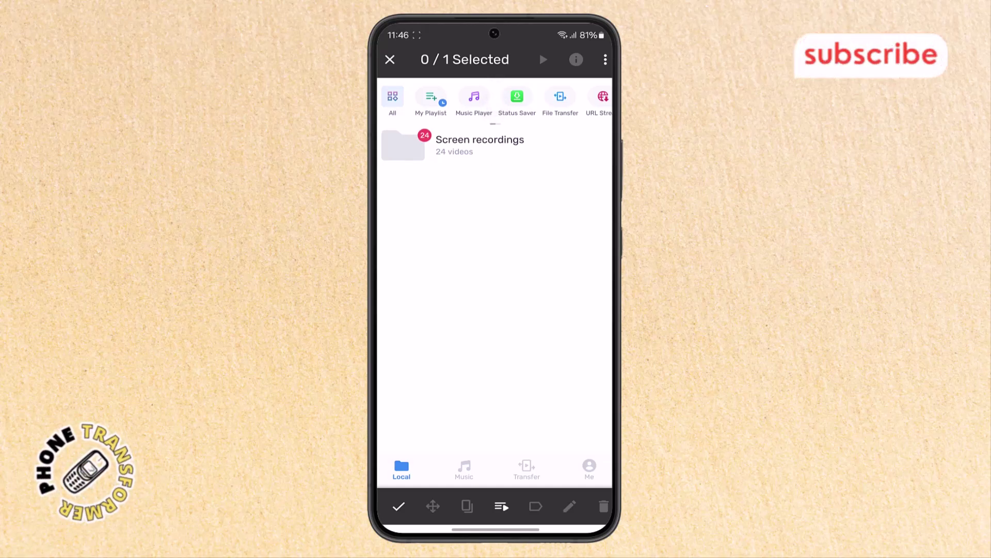
Exit folder selection mode, leaving Telegram hidden from the Folders list.
key(Escape)
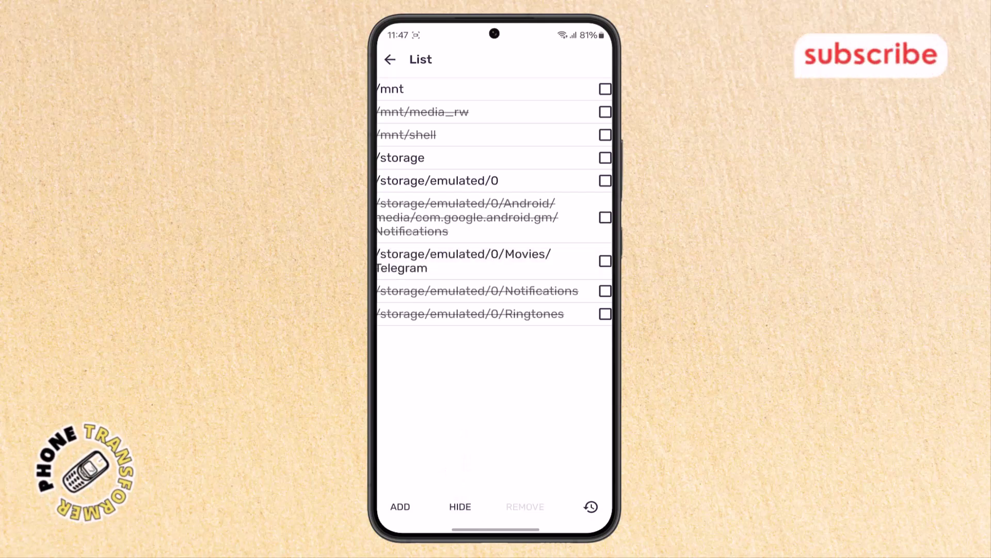
Return to List settings with /storage/emulated/0/Movies/Telegram left visible.
key(Escape)
Back out of the List settings toward the Folders list showing Telegram again.
key(Escape)
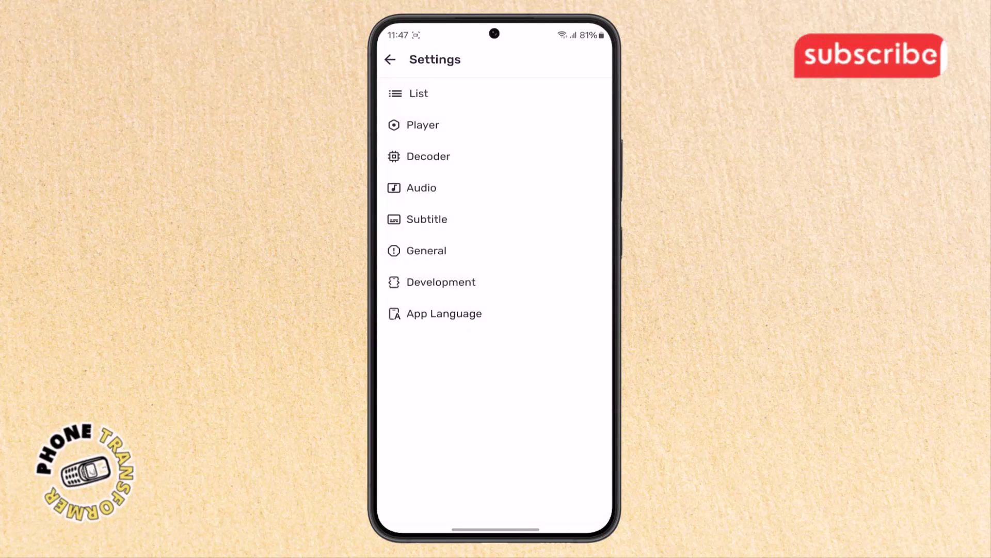
key(Escape)
key(Escape)
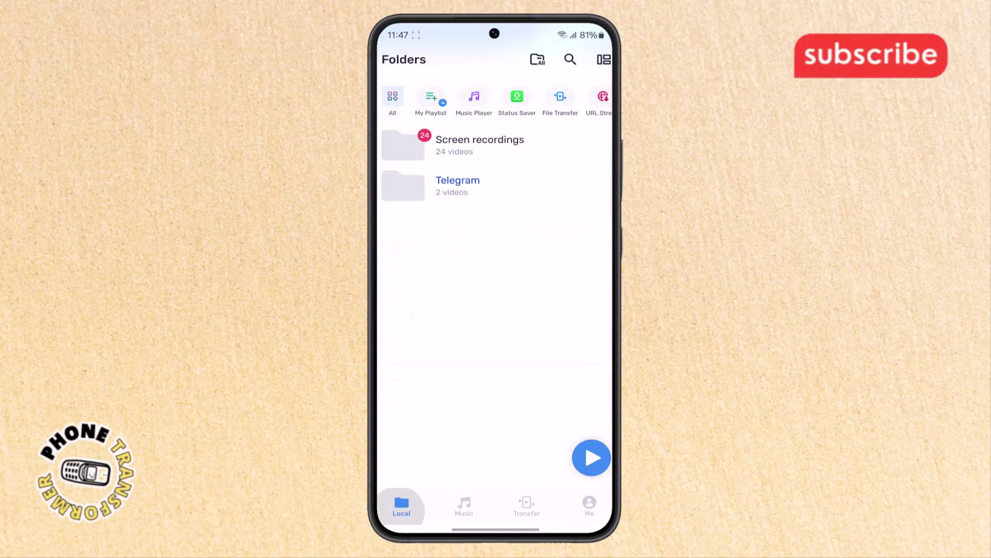